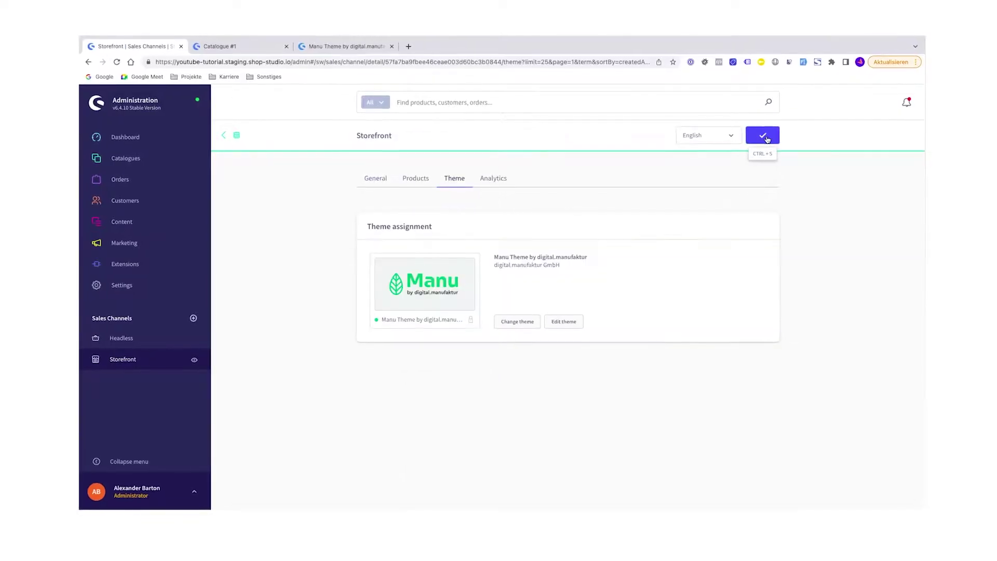
# Preview the reloaded storefront, then look over the Manu theme's Header and Footer settings
pyautogui.click(239, 46)
pyautogui.press('super+r')
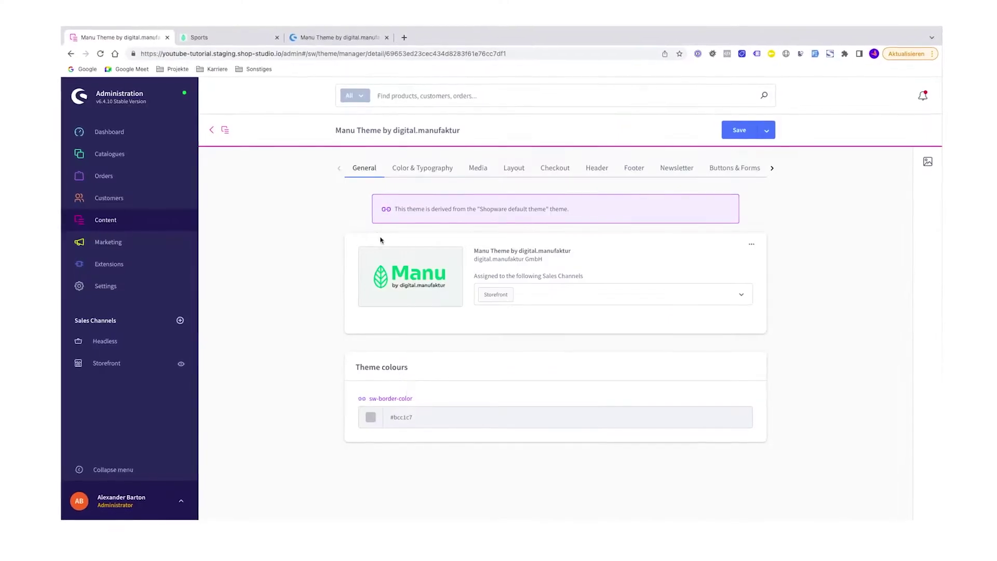
pyautogui.click(597, 168)
pyautogui.click(635, 168)
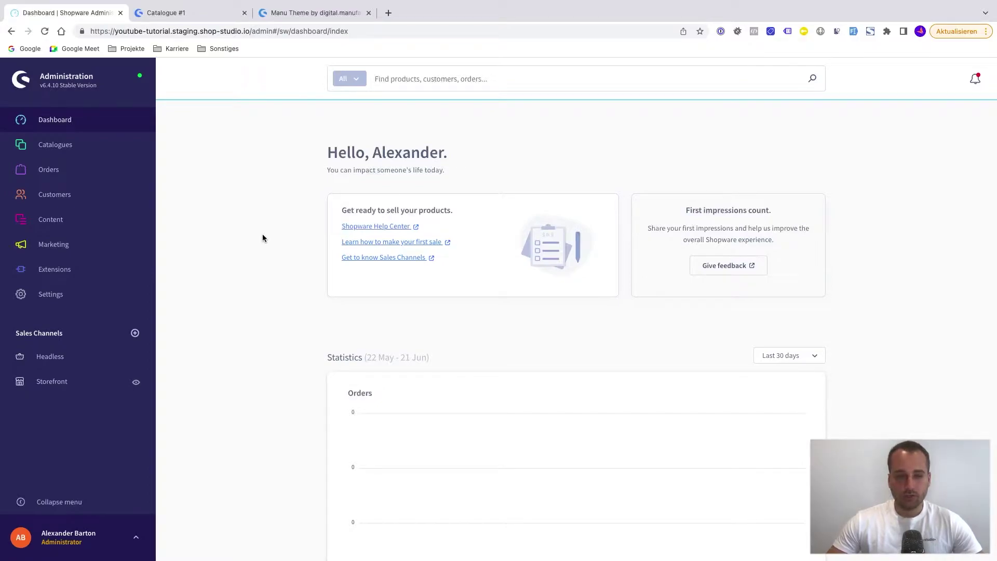
# Install Manu Theme 2.0.5 from the Themes list in My extensions and activate it
pyautogui.moveTo(94, 274)
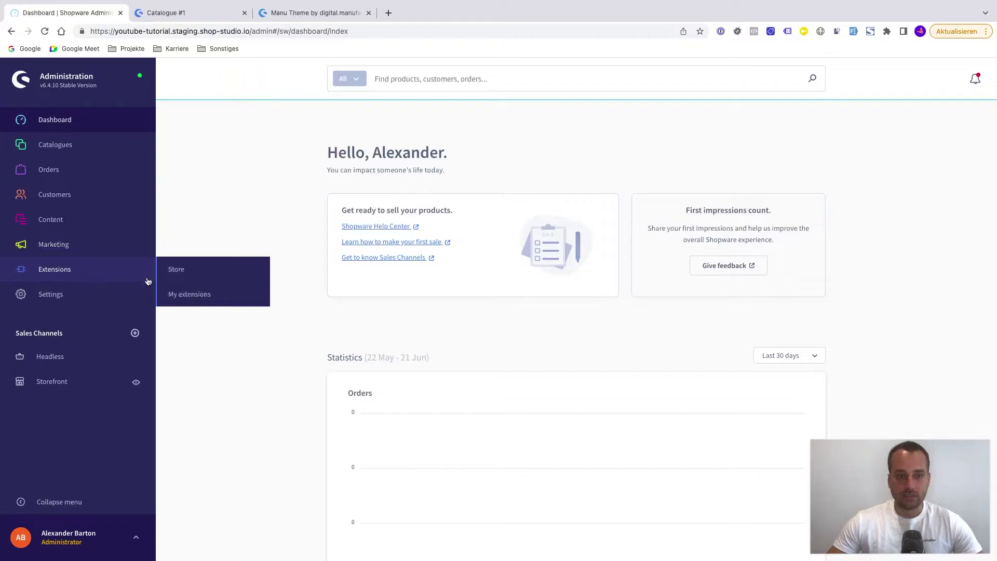
pyautogui.click(208, 301)
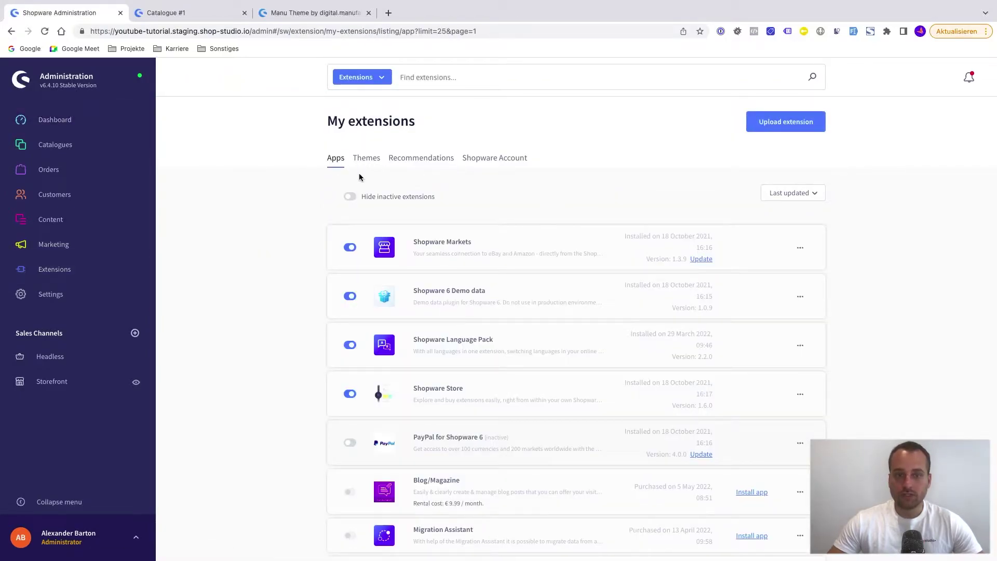
pyautogui.click(369, 163)
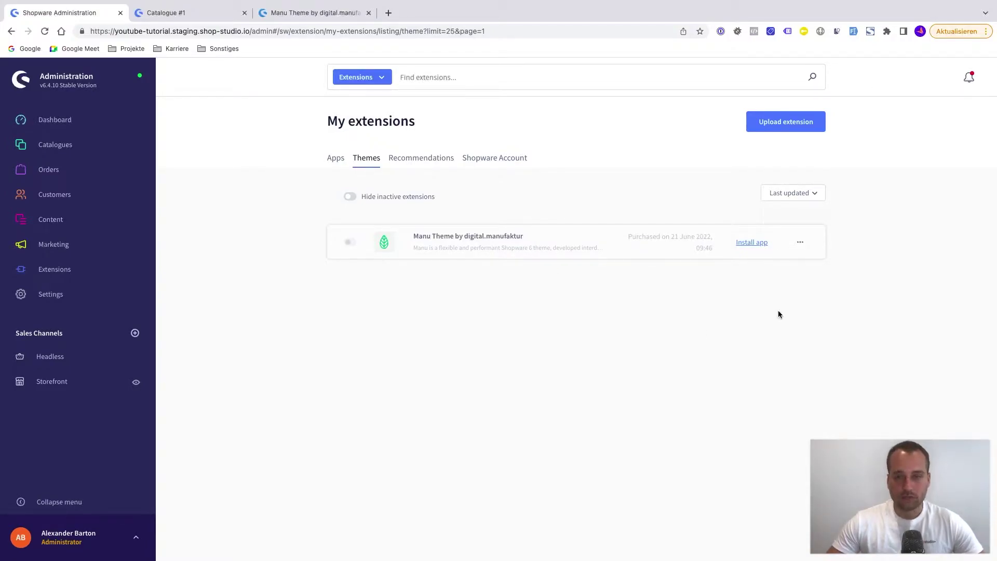
pyautogui.click(753, 245)
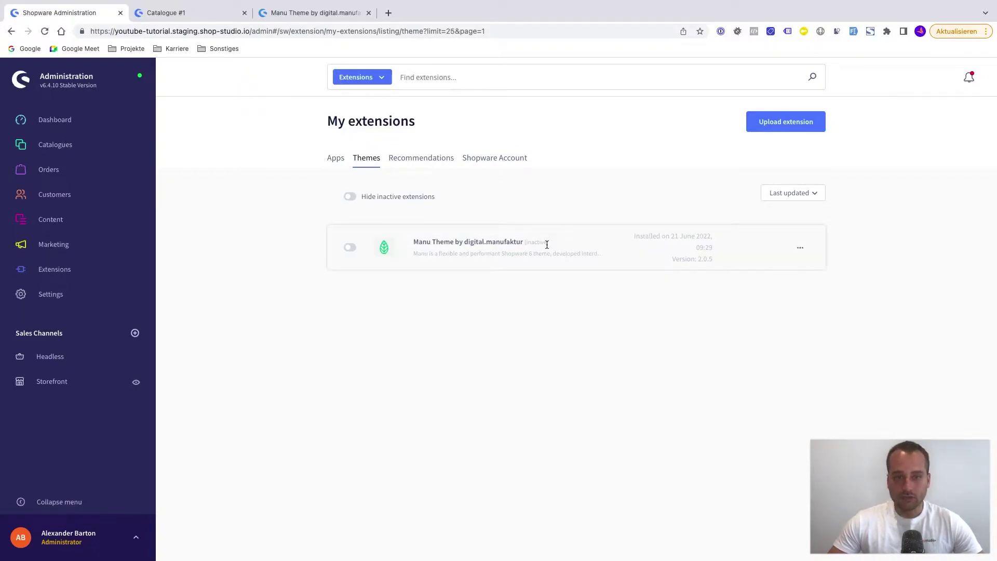
pyautogui.click(351, 248)
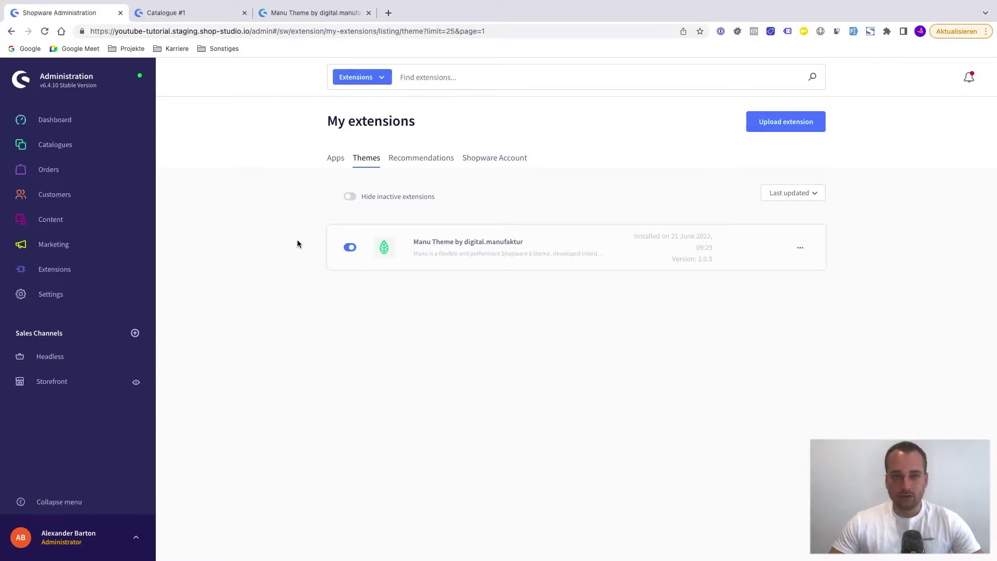
pyautogui.click(189, 15)
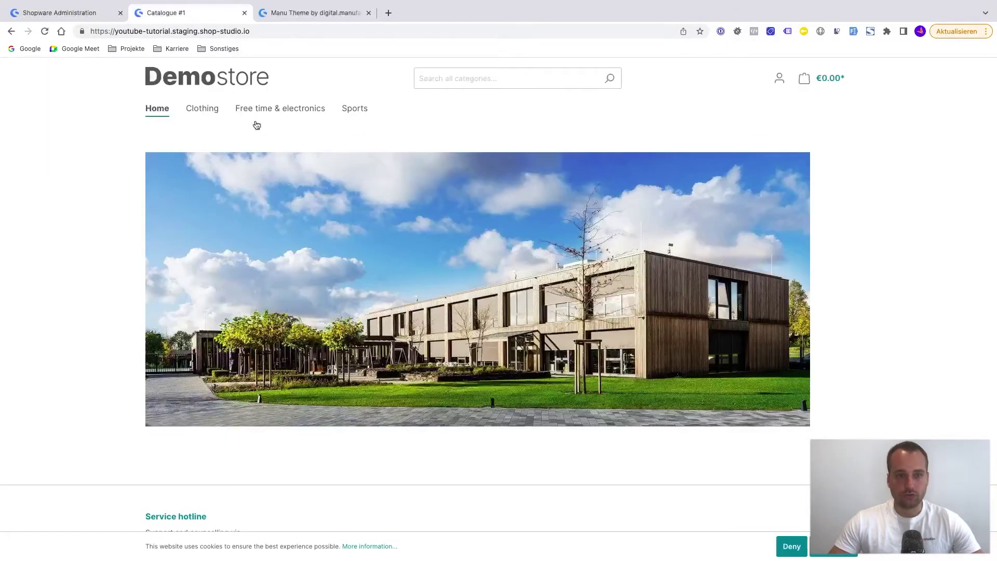
pyautogui.press('super+r')
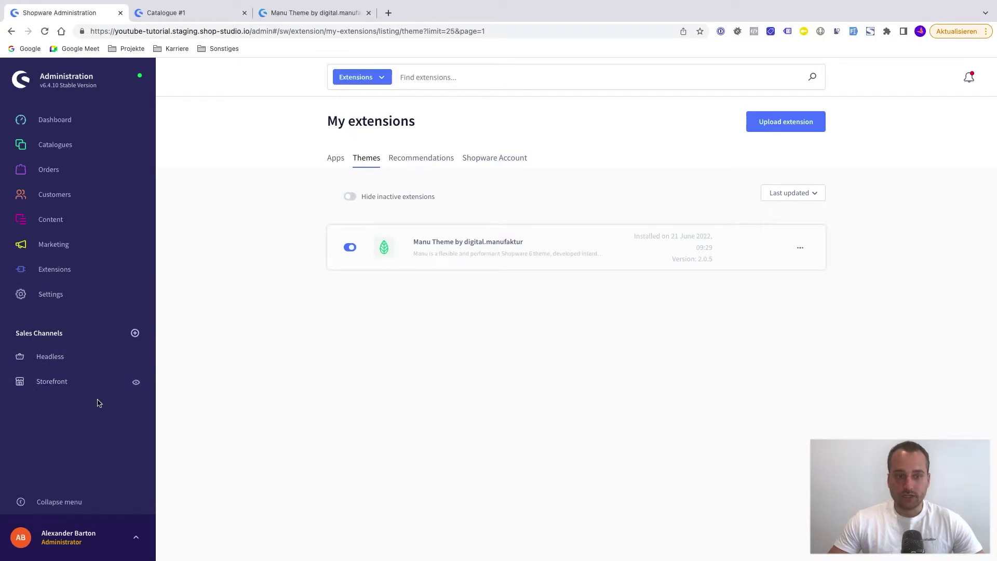
# Change the Storefront sales channel's theme to Manu Theme, confirm the switch, and save
pyautogui.click(63, 387)
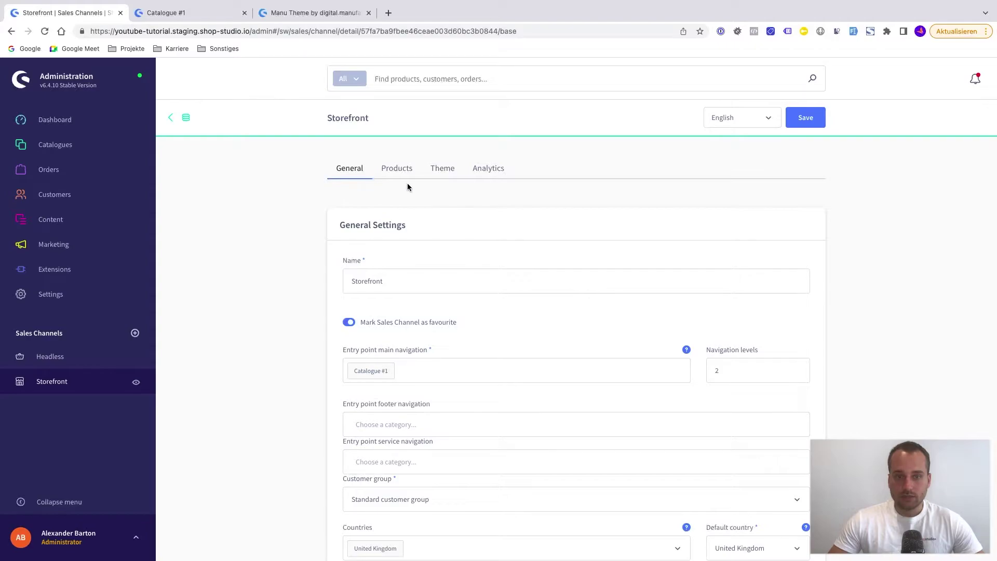
pyautogui.click(442, 173)
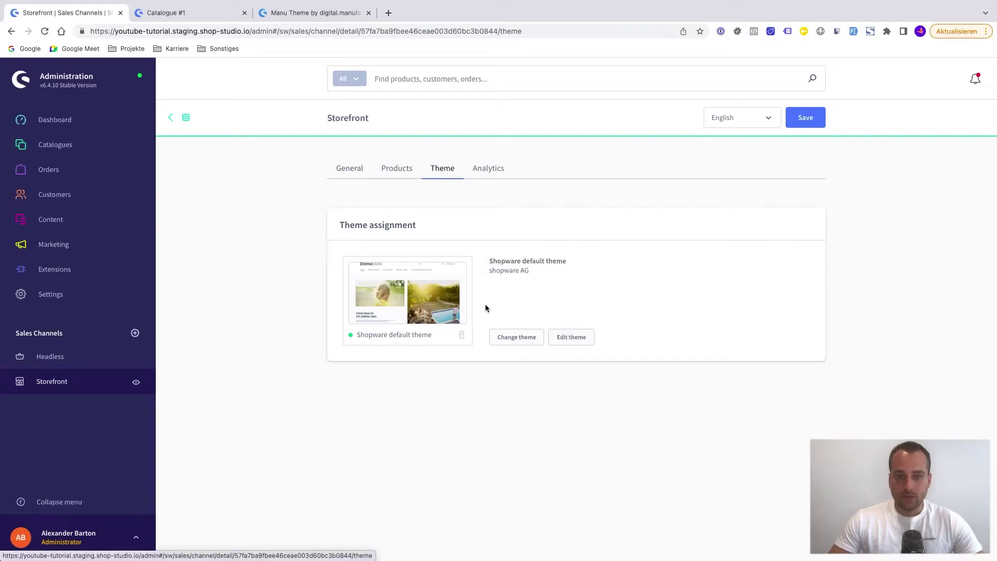
pyautogui.click(513, 344)
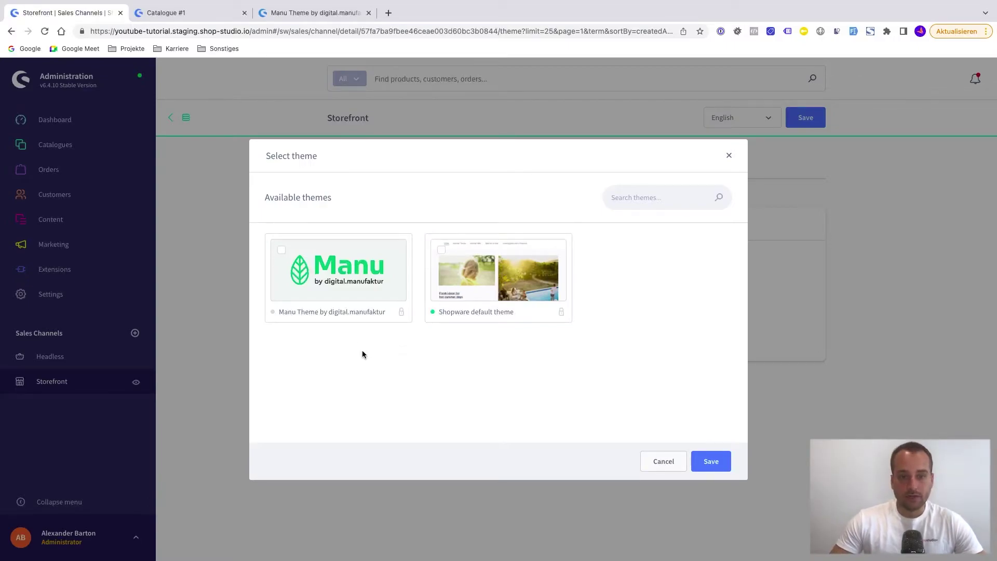
pyautogui.click(281, 250)
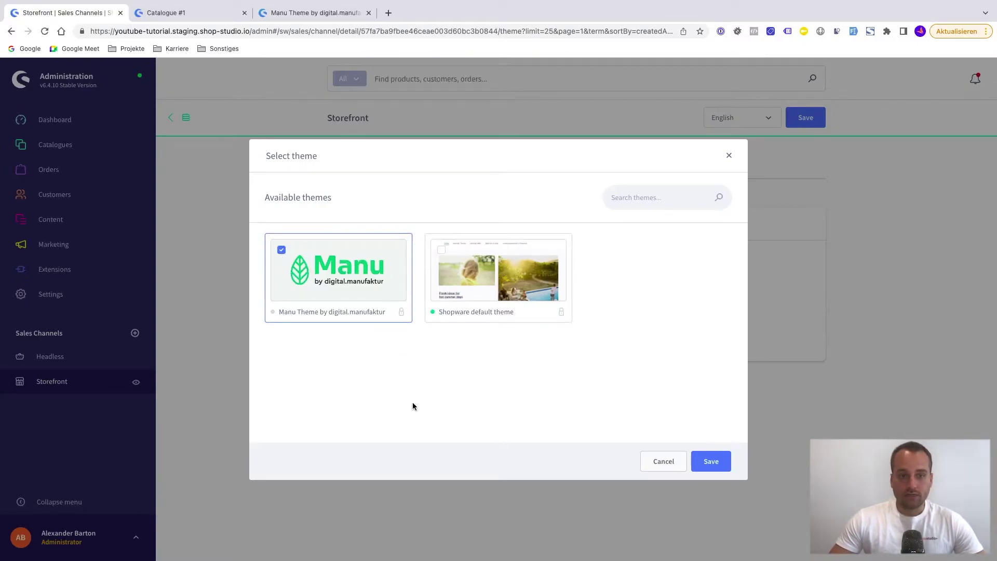
pyautogui.click(712, 462)
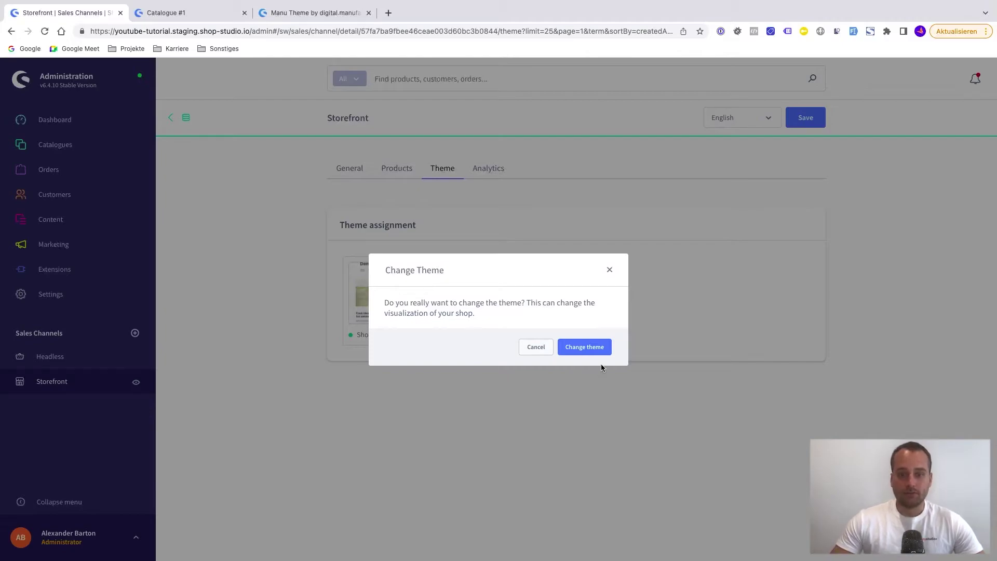
pyautogui.click(586, 348)
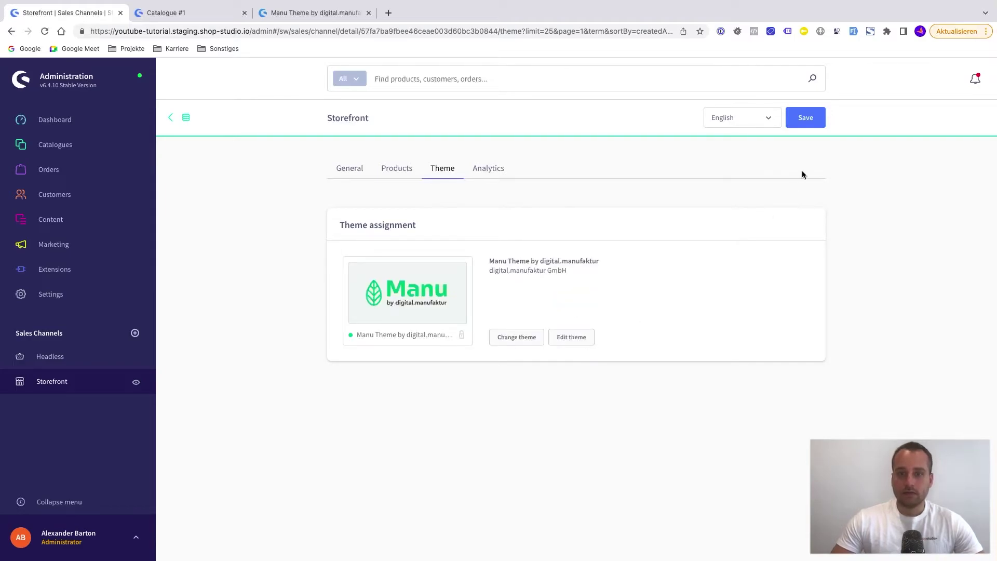
pyautogui.click(812, 123)
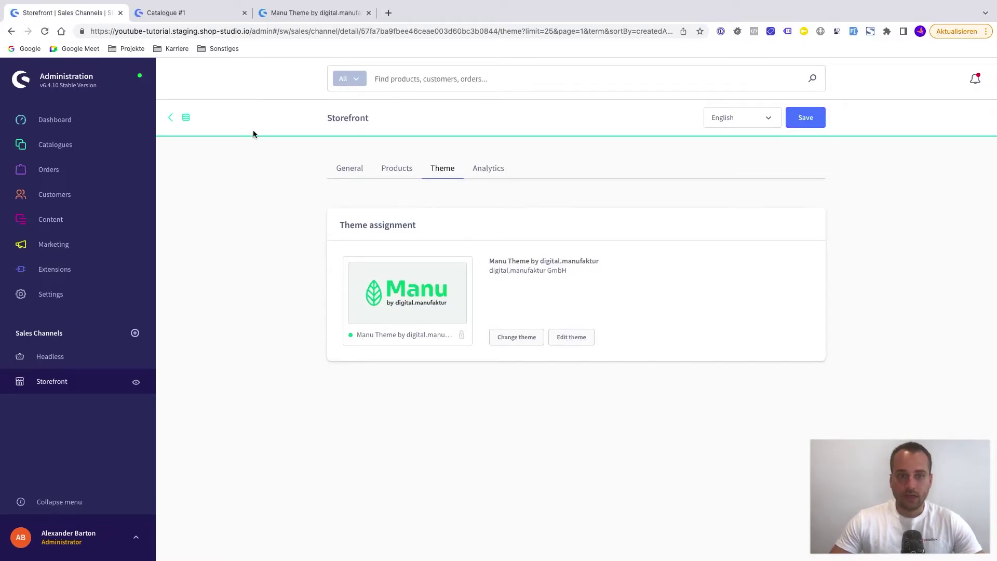
# Reload the storefront and scroll the Sports page to inspect the Manu theme design
pyautogui.click(180, 16)
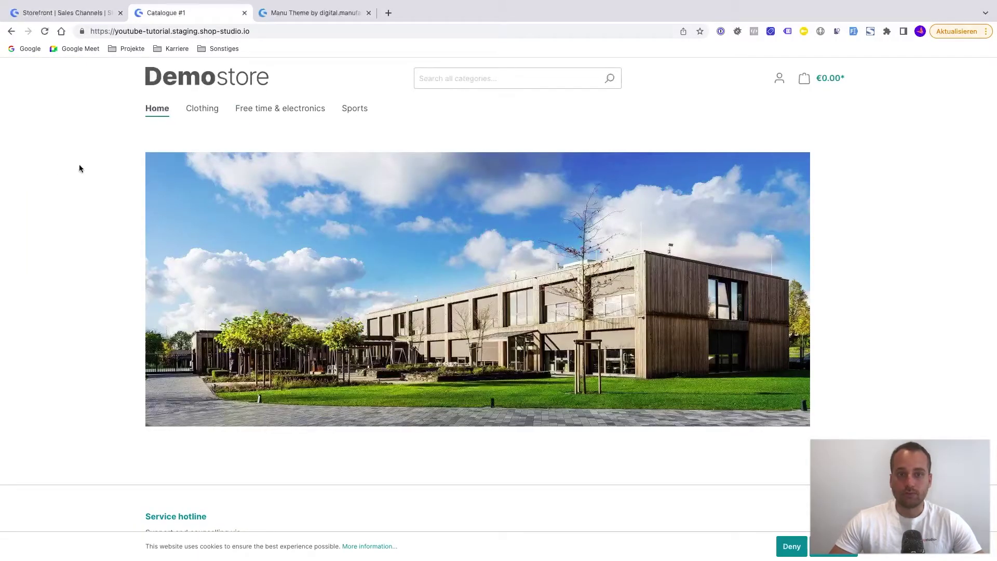
pyautogui.press('super+r')
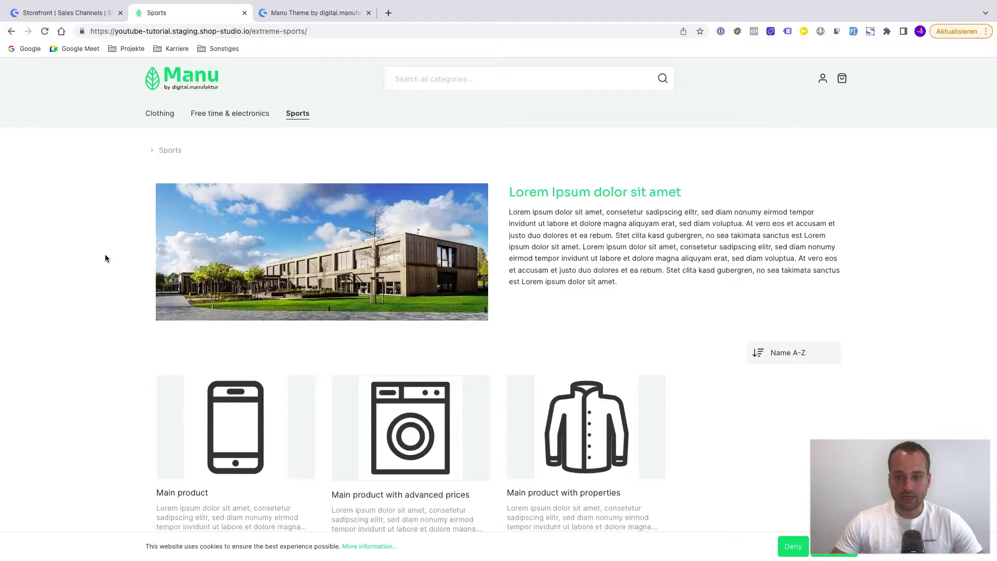
pyautogui.scroll(-4, 105, 254)
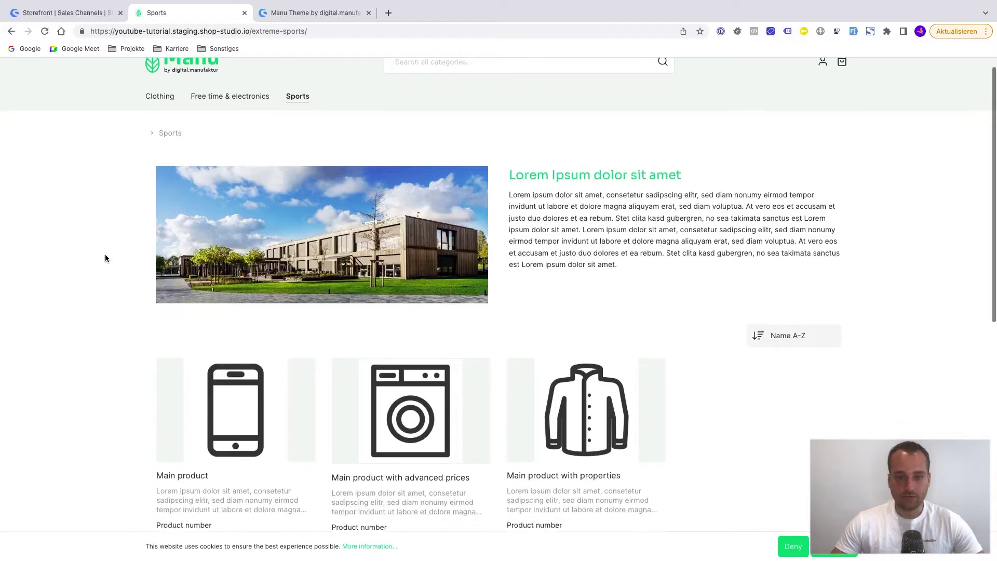
pyautogui.scroll(5, 105, 258)
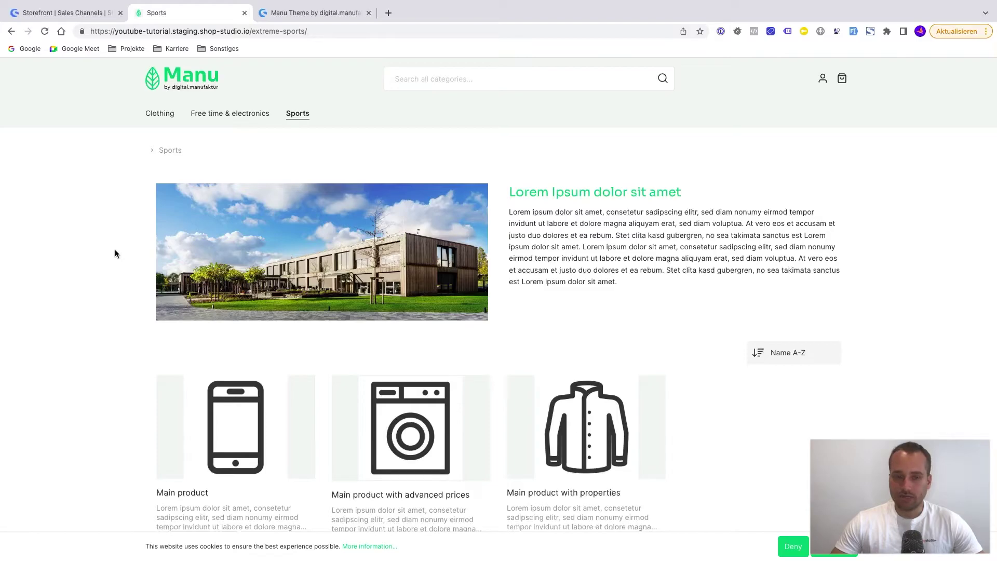
# Open the Manu Theme's settings editor and browse its Header and Footer sections
pyautogui.click(82, 17)
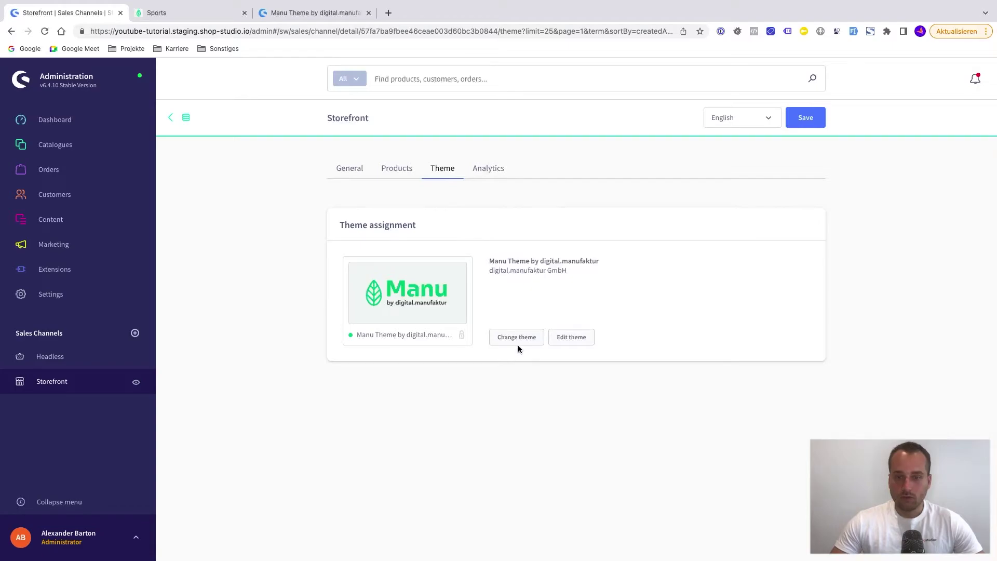
pyautogui.click(572, 338)
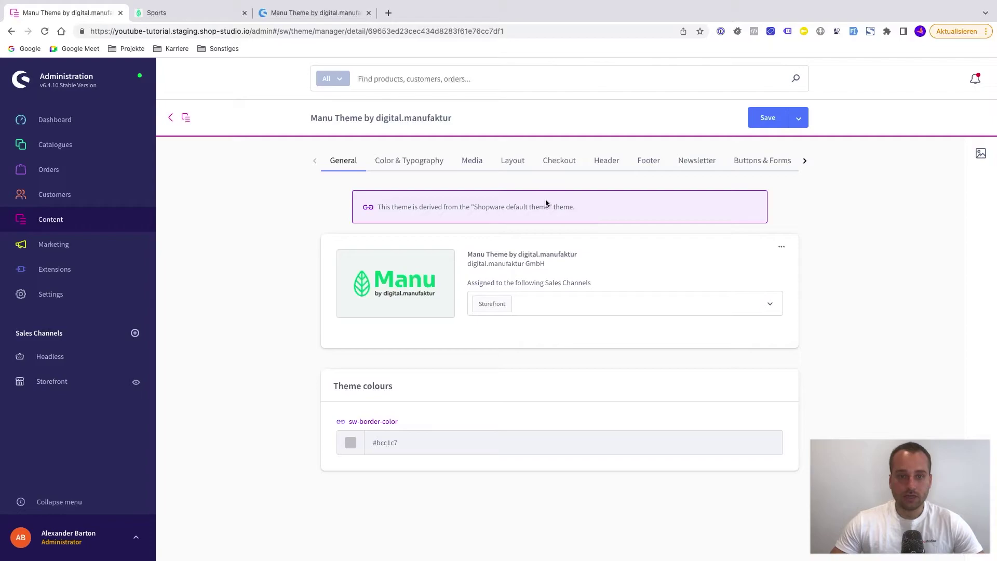
pyautogui.click(606, 163)
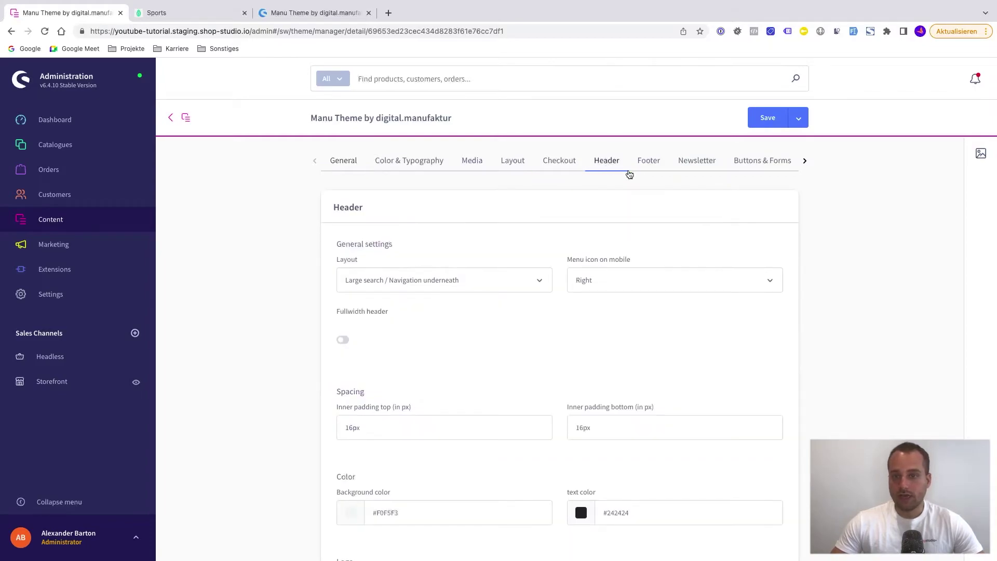
pyautogui.click(650, 163)
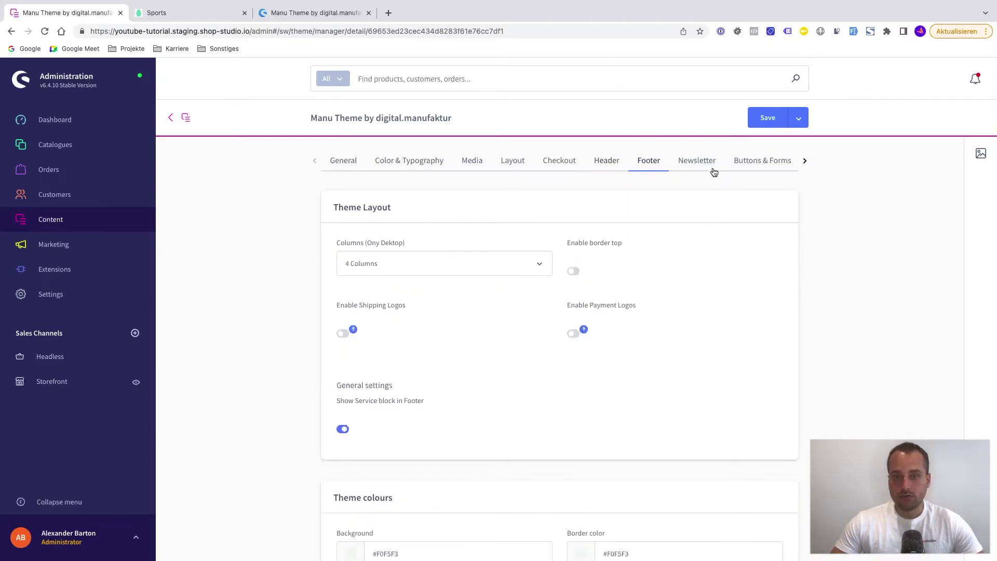
pyautogui.click(805, 161)
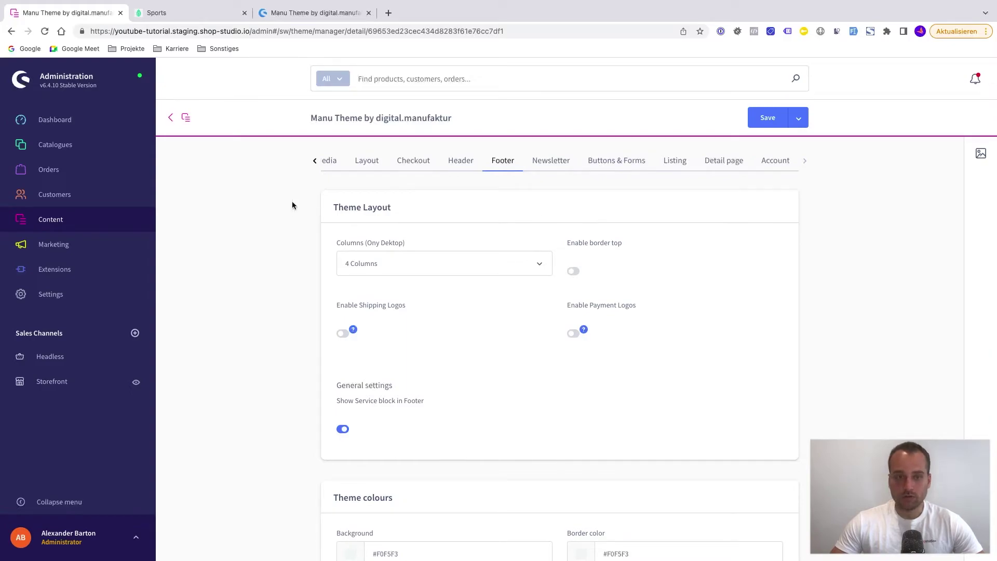
pyautogui.click(313, 163)
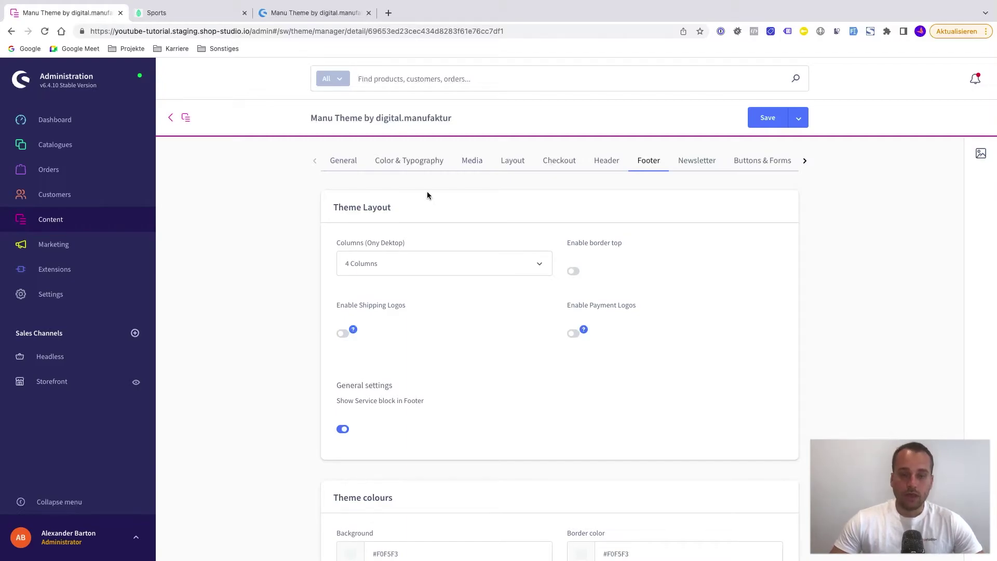
pyautogui.click(177, 13)
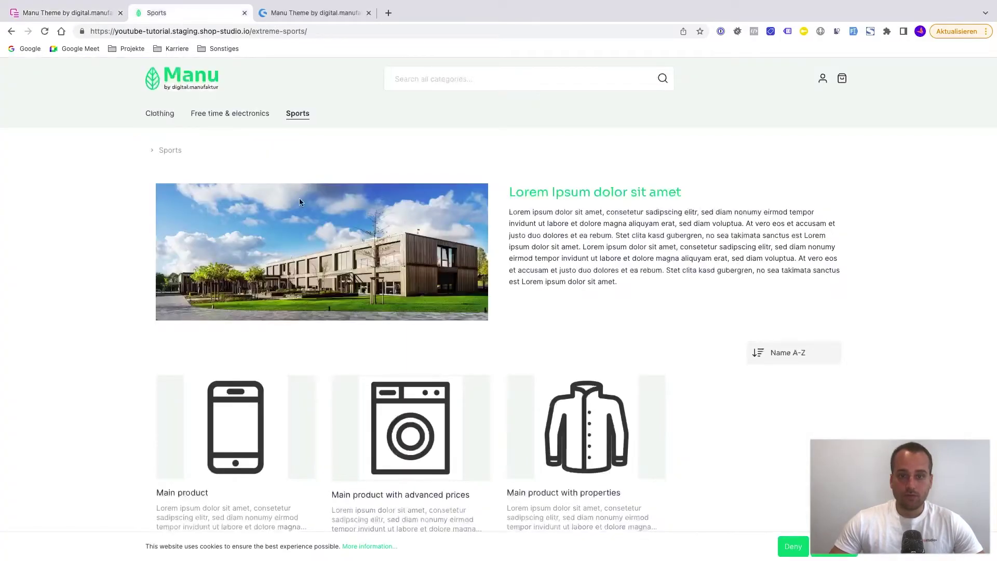
pyautogui.scroll(-3, 596, 305)
pyautogui.scroll(2, 596, 306)
pyautogui.scroll(-5, 595, 308)
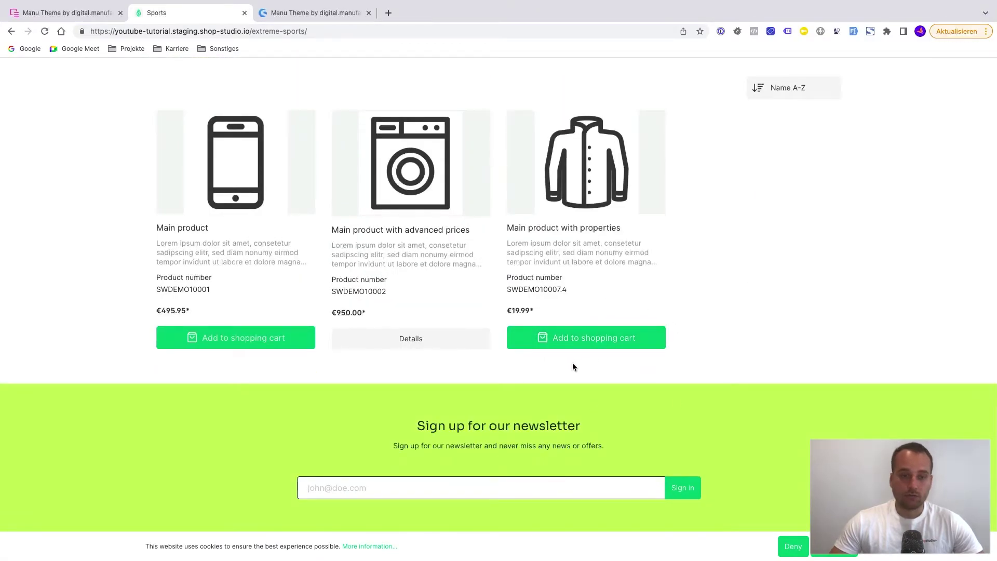
pyautogui.scroll(5, 456, 259)
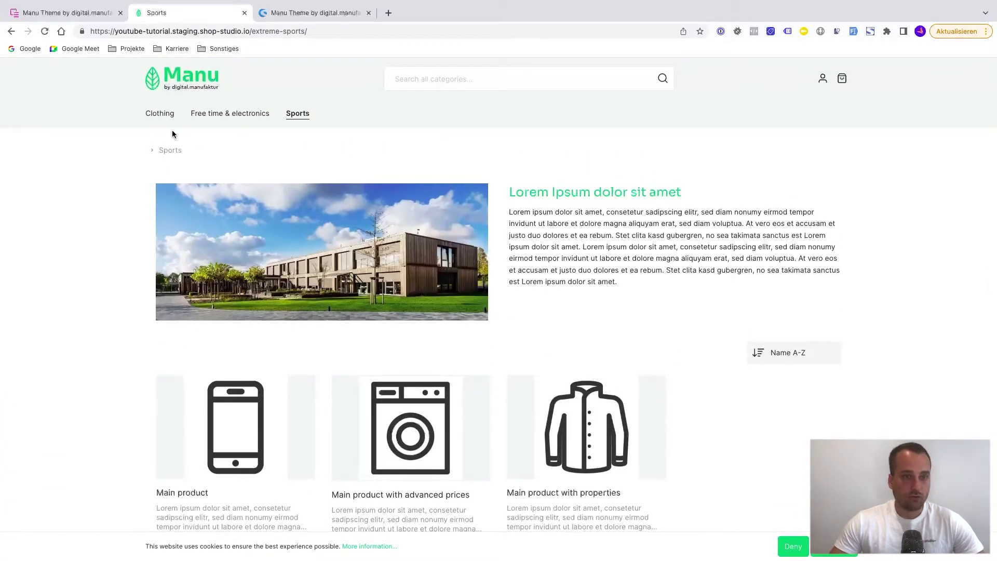
pyautogui.click(88, 14)
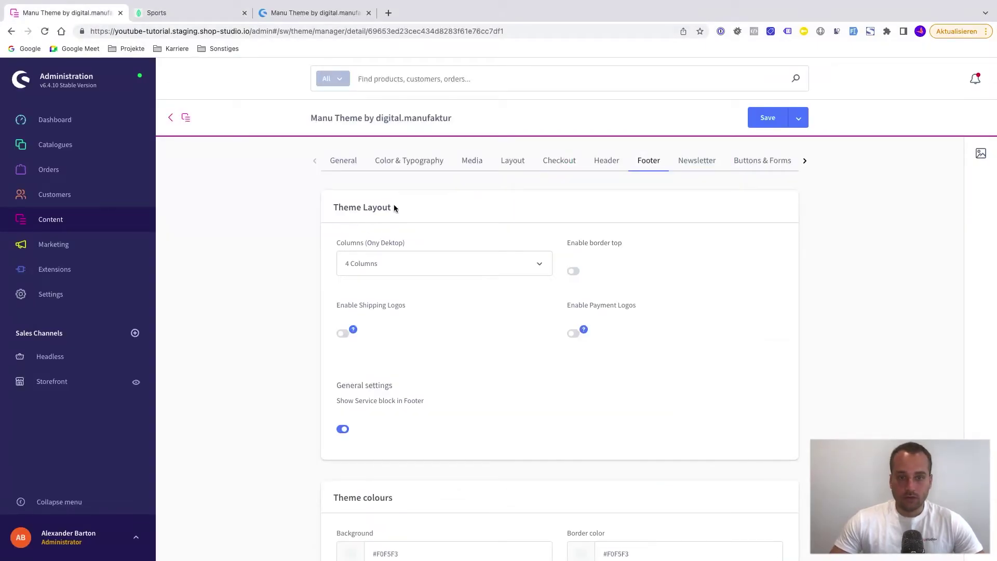
# Set the Manu theme's primary colour to red #f44d3e in Color & Typography and save
pyautogui.click(409, 163)
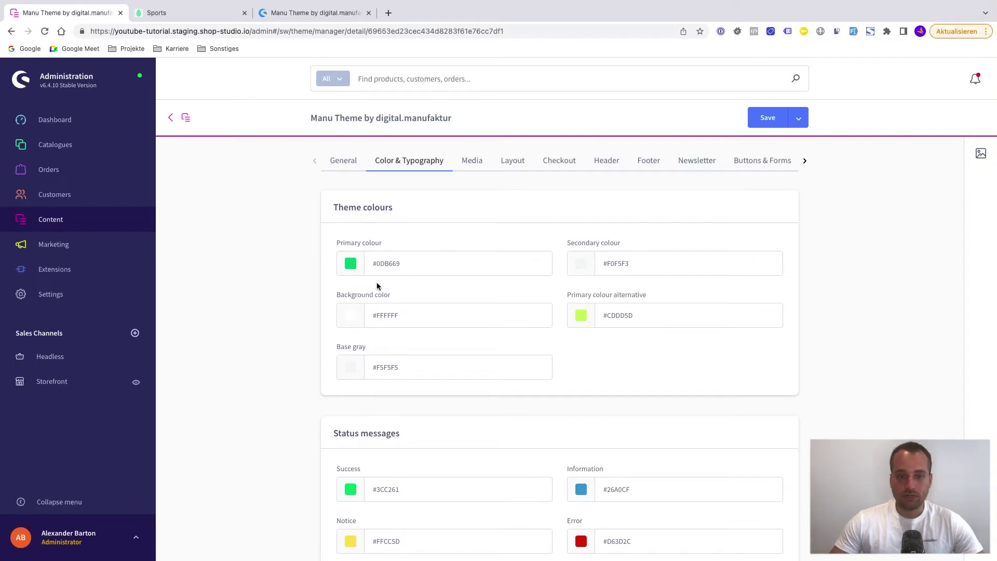
pyautogui.click(351, 266)
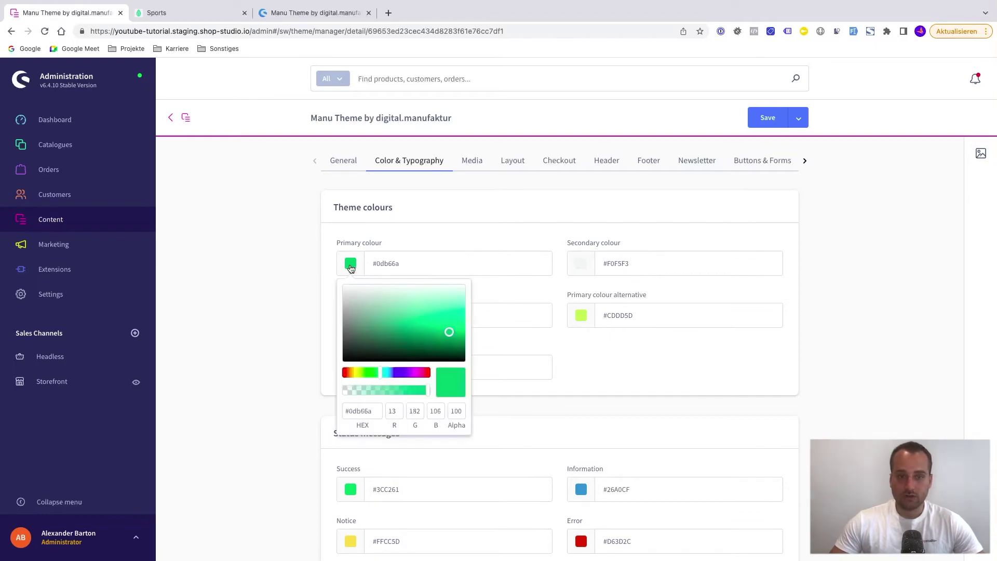
pyautogui.click(346, 373)
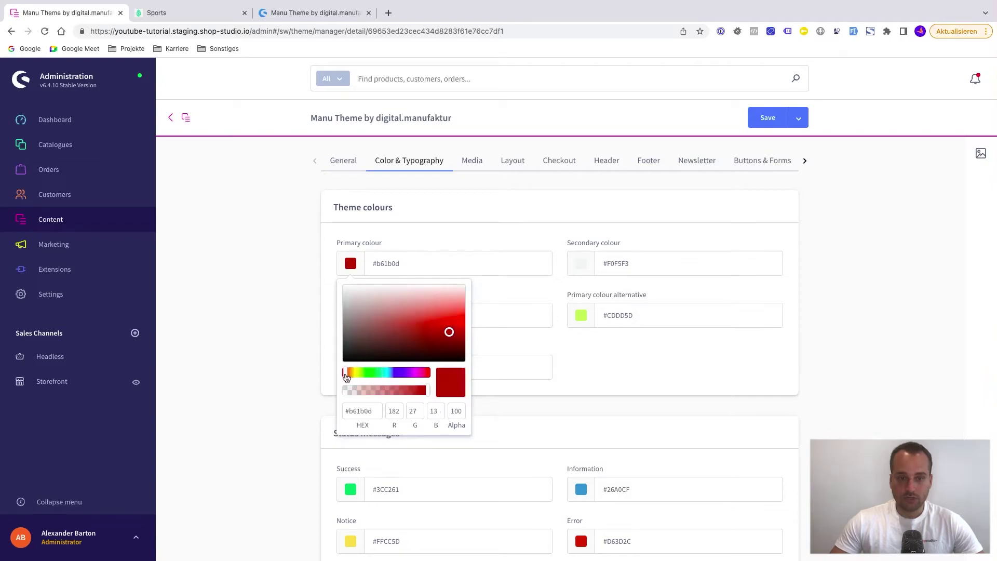
pyautogui.moveTo(401, 337); pyautogui.dragTo(451, 314)
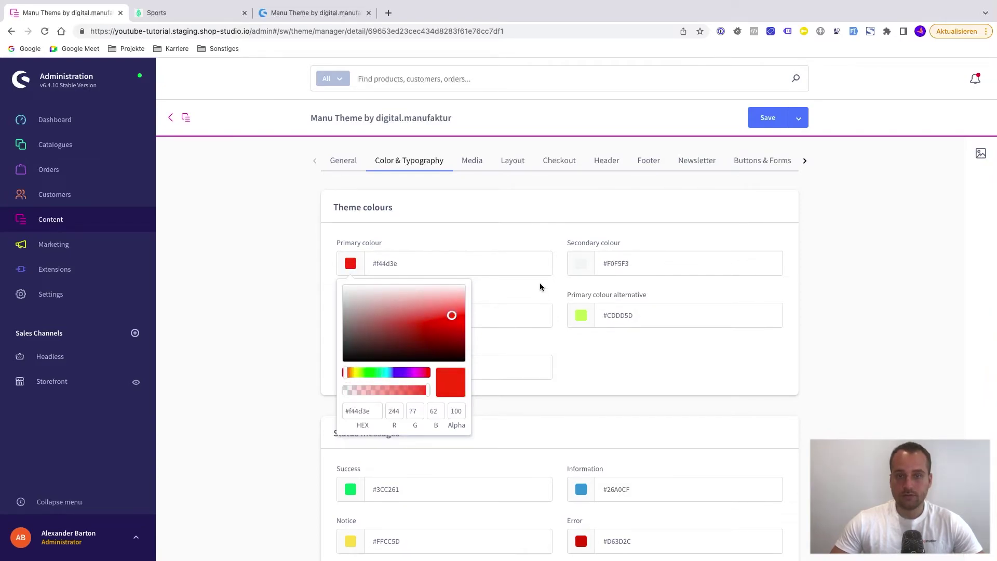
pyautogui.click(572, 260)
pyautogui.click(764, 118)
pyautogui.press('super+2')
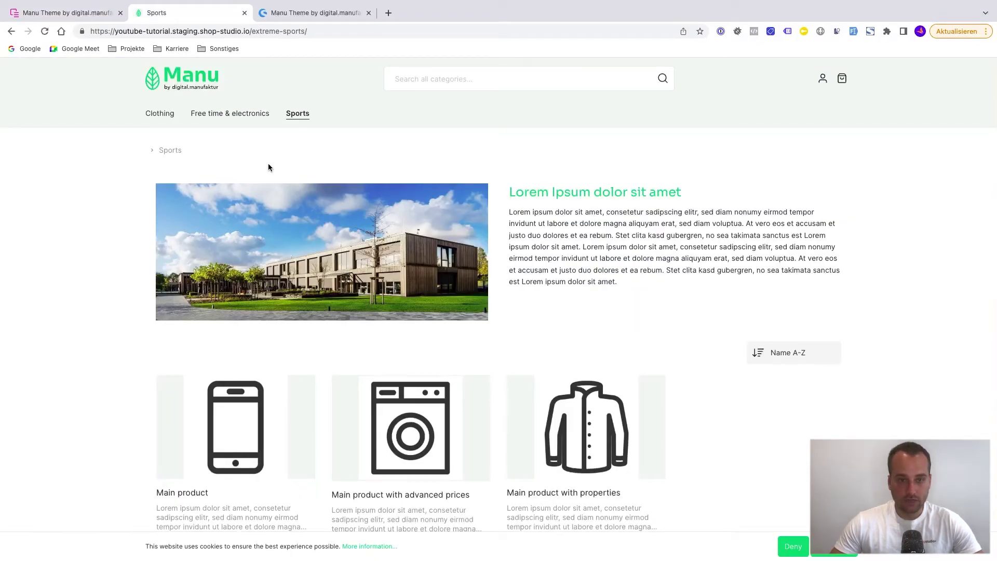
# Reload the Sports page to check the red primary colour and still-green cart buttons
pyautogui.press('super+r')
pyautogui.scroll(-3, 268, 167)
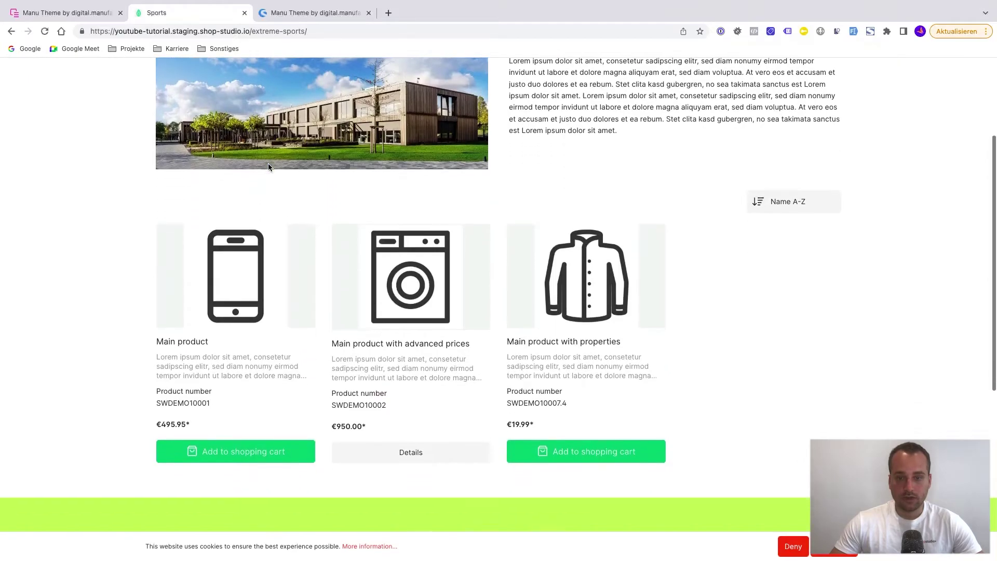
pyautogui.scroll(-1, 268, 165)
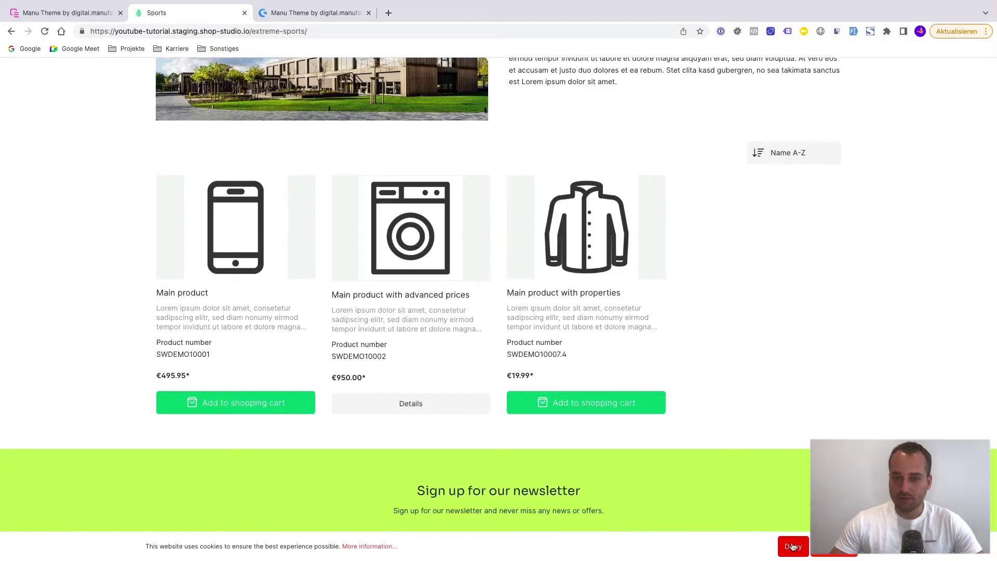
pyautogui.click(79, 13)
# Copy the primary colour #f44d3e into the E-Commerce Buy button colour field
pyautogui.click(418, 165)
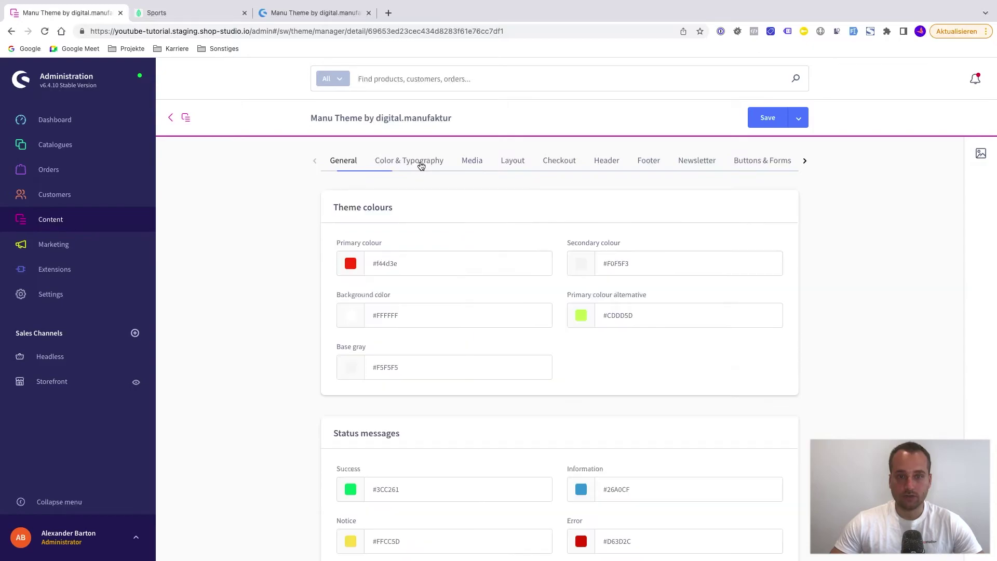
pyautogui.scroll(-2, 571, 385)
pyautogui.scroll(-5, 572, 386)
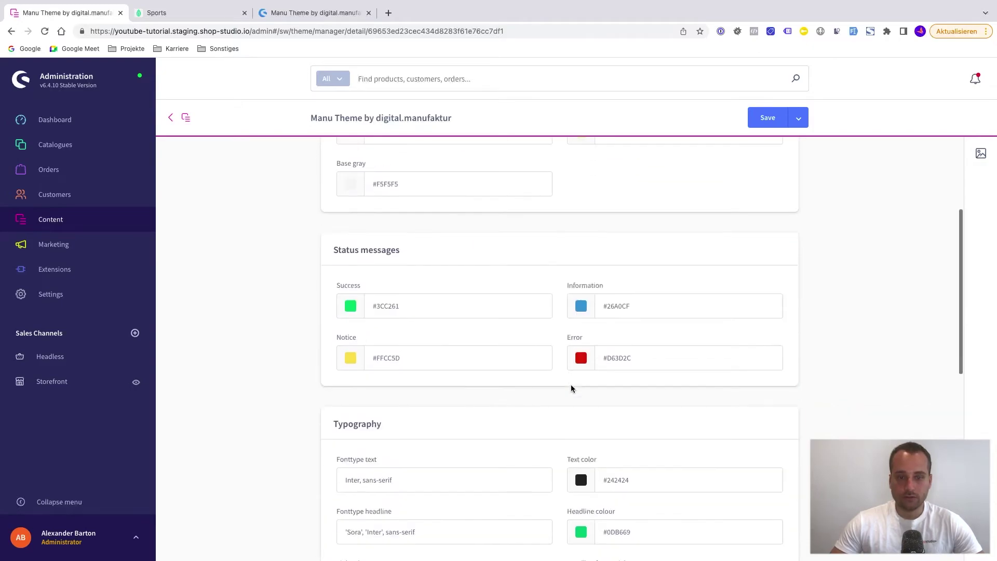
pyautogui.scroll(-6, 572, 389)
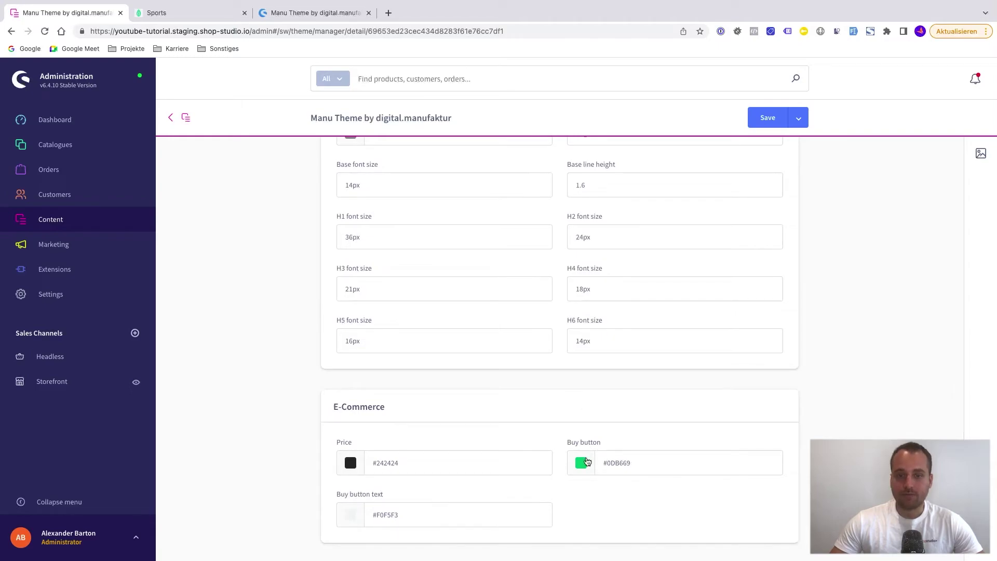
pyautogui.scroll(-1, 588, 473)
pyautogui.scroll(15, 604, 403)
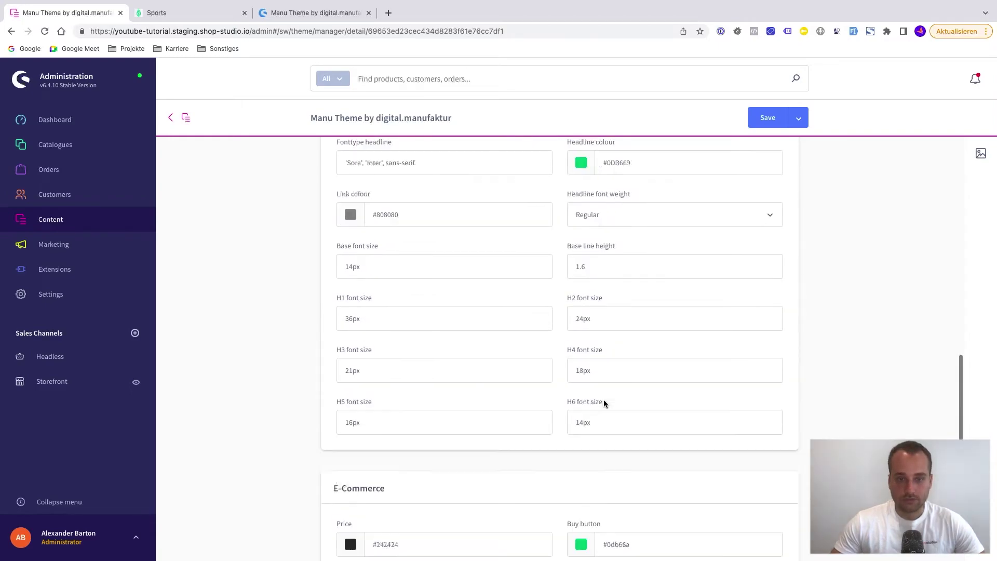
pyautogui.tripleClick(430, 267)
pyautogui.hotkey('ctrl', 'c')
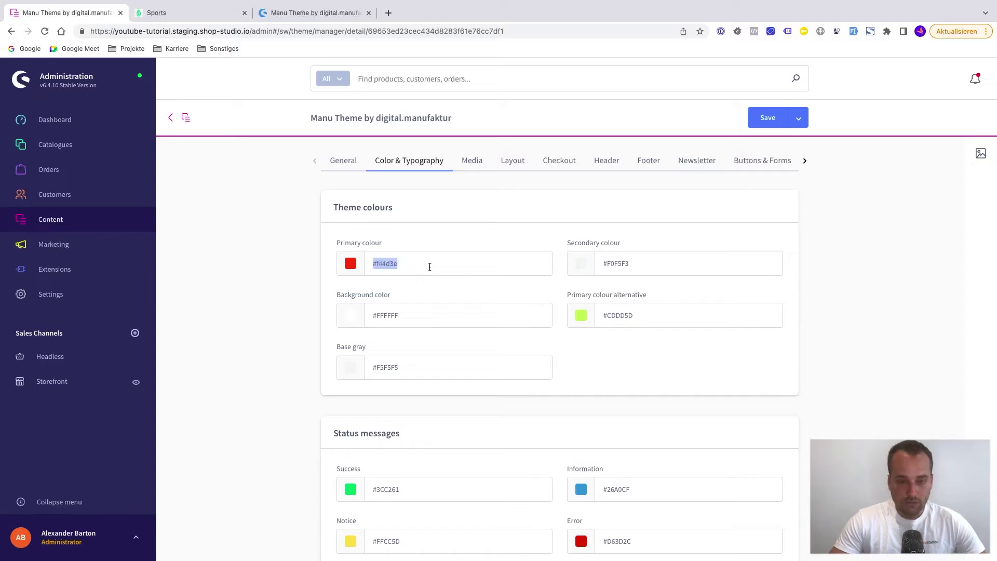
pyautogui.scroll(-15, 692, 414)
pyautogui.click(663, 438)
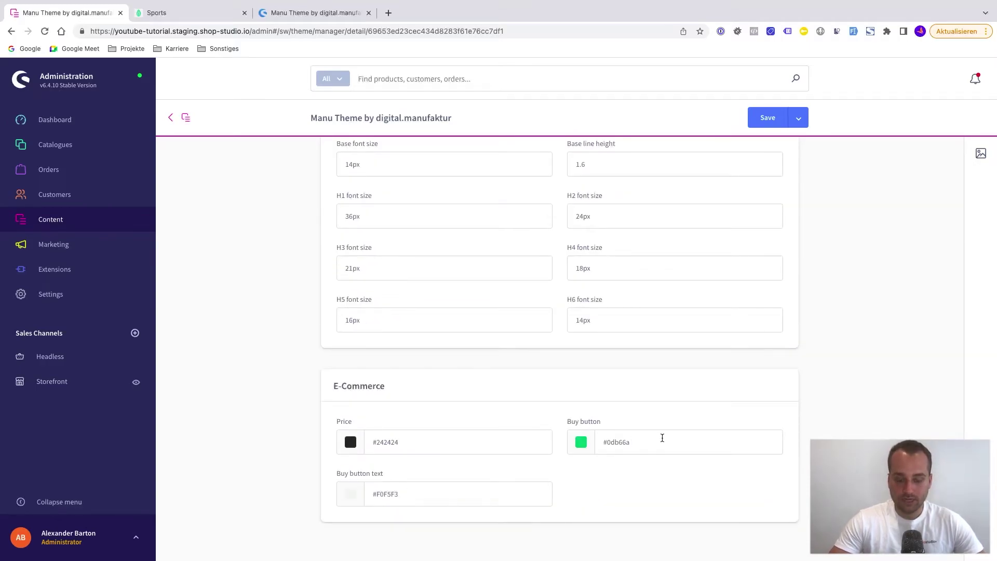
pyautogui.hotkey('ctrl', 'a')
pyautogui.hotkey('ctrl', 'v')
# Save the theme, confirm, and reload the storefront to see red cart buttons
pyautogui.click(760, 122)
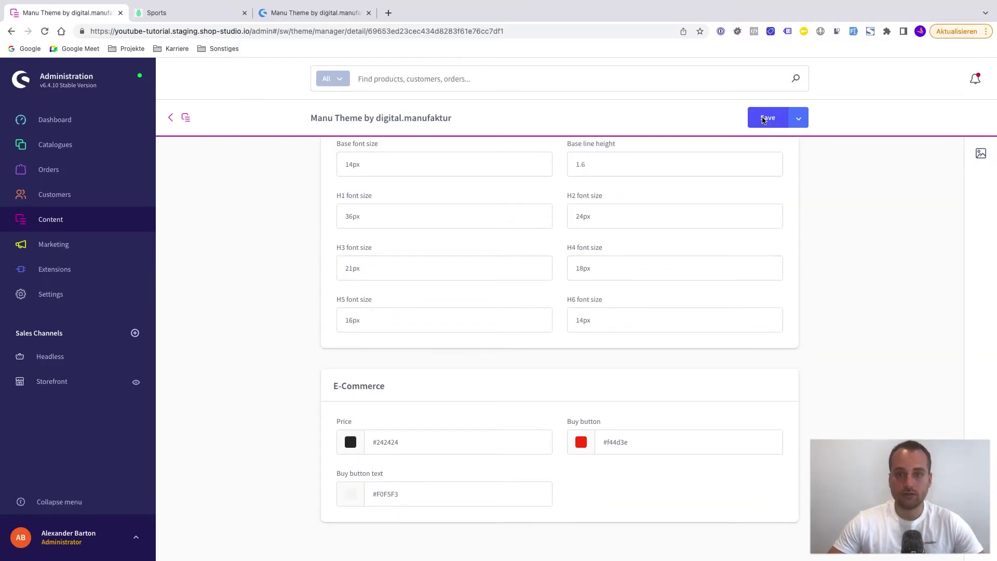
pyautogui.click(699, 344)
pyautogui.hotkey('ctrl', 'Tab')
pyautogui.press('super+r')
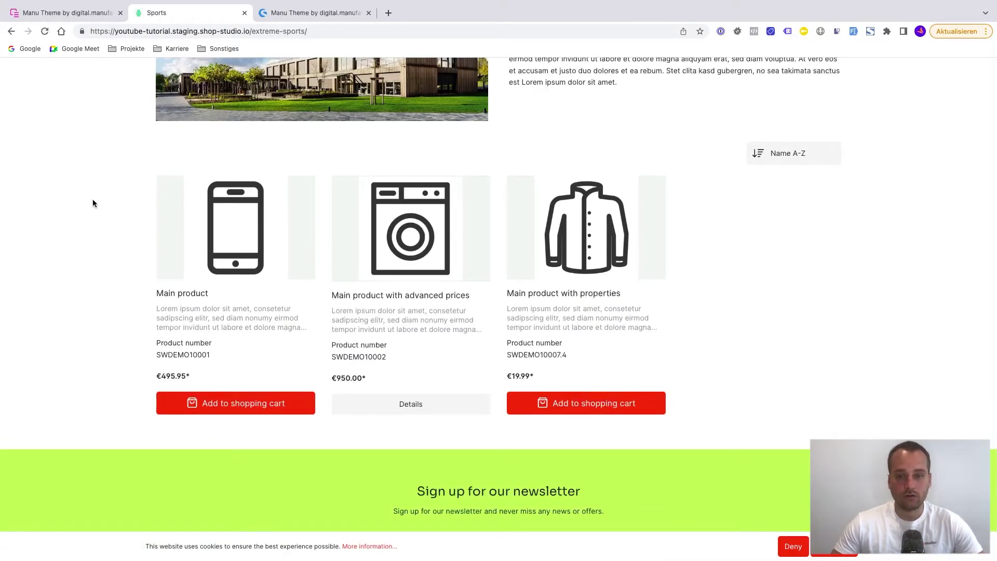
# Scroll back up the Sports page to review the red cart buttons
pyautogui.scroll(4, 93, 203)
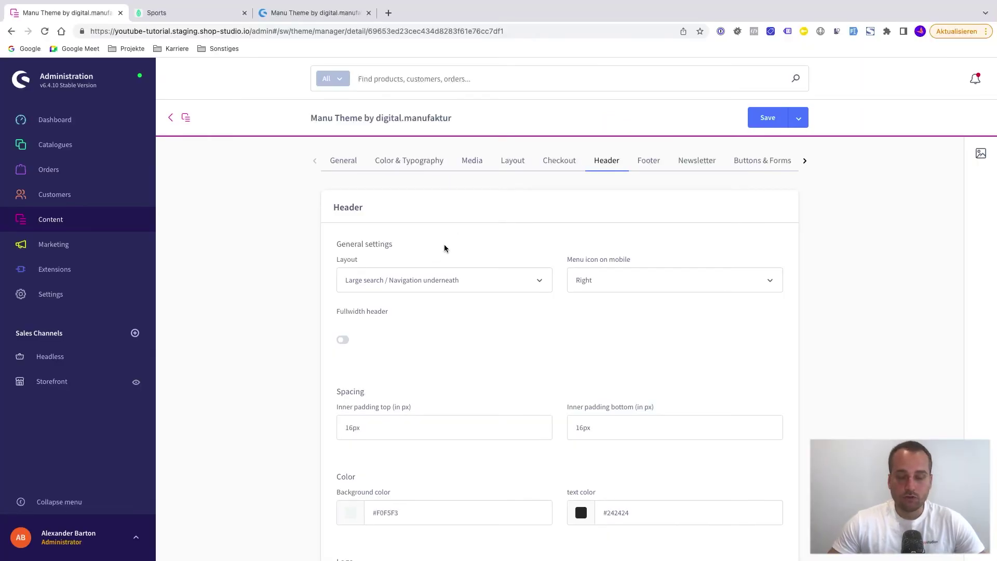
# Set the header layout to 'Search as icon / Navigation centered', save, and reload the storefront
pyautogui.click(423, 279)
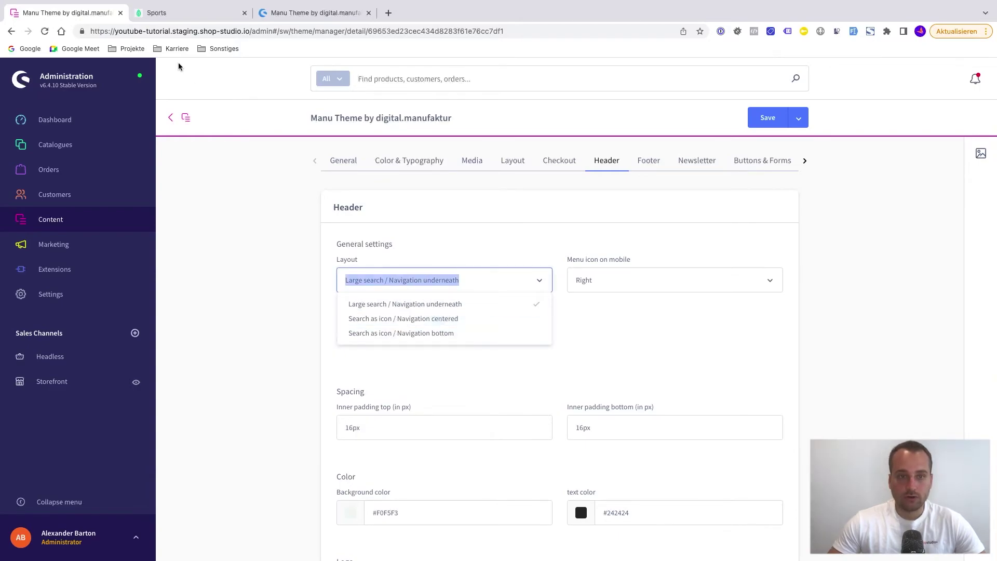
pyautogui.click(173, 13)
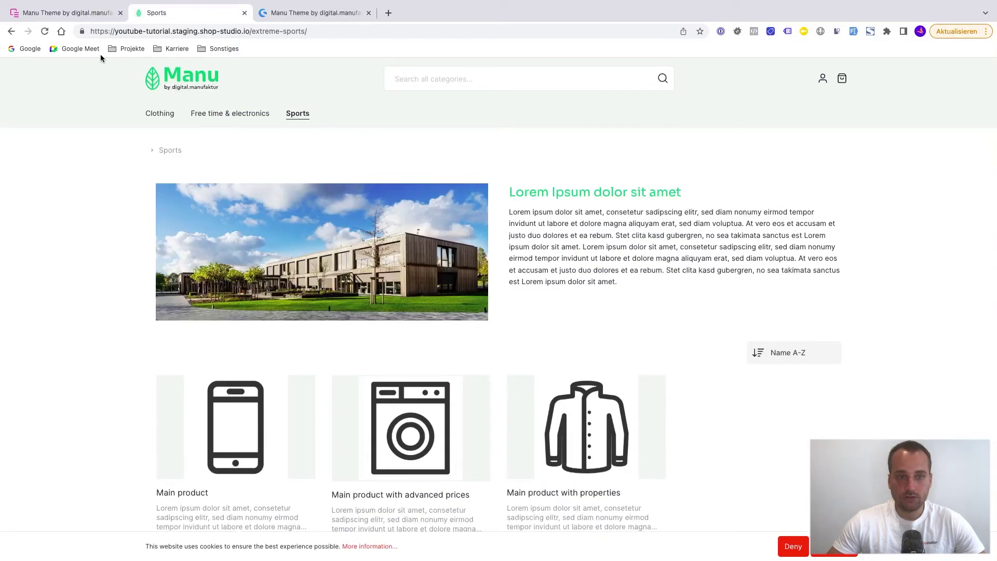
pyautogui.click(75, 13)
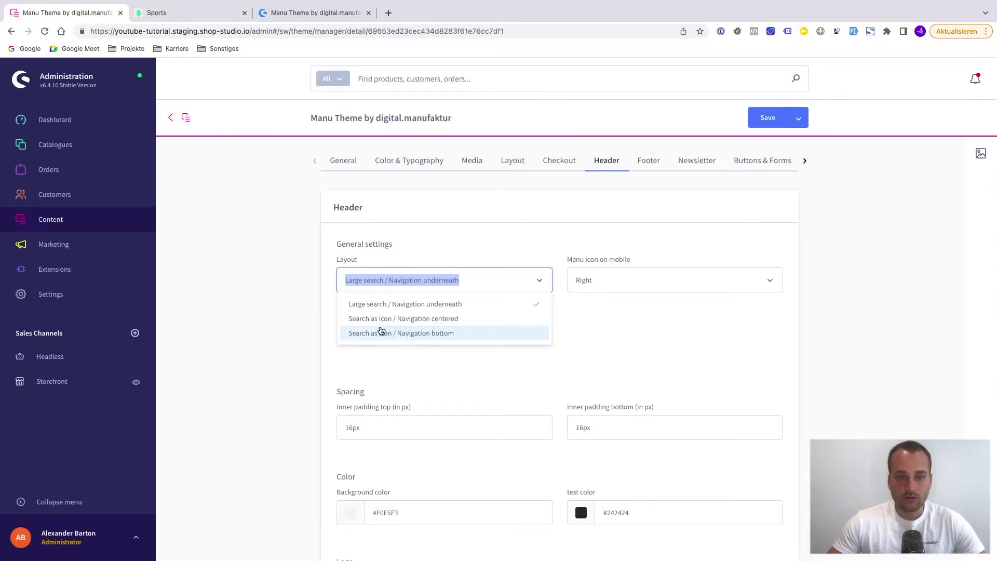
pyautogui.click(418, 324)
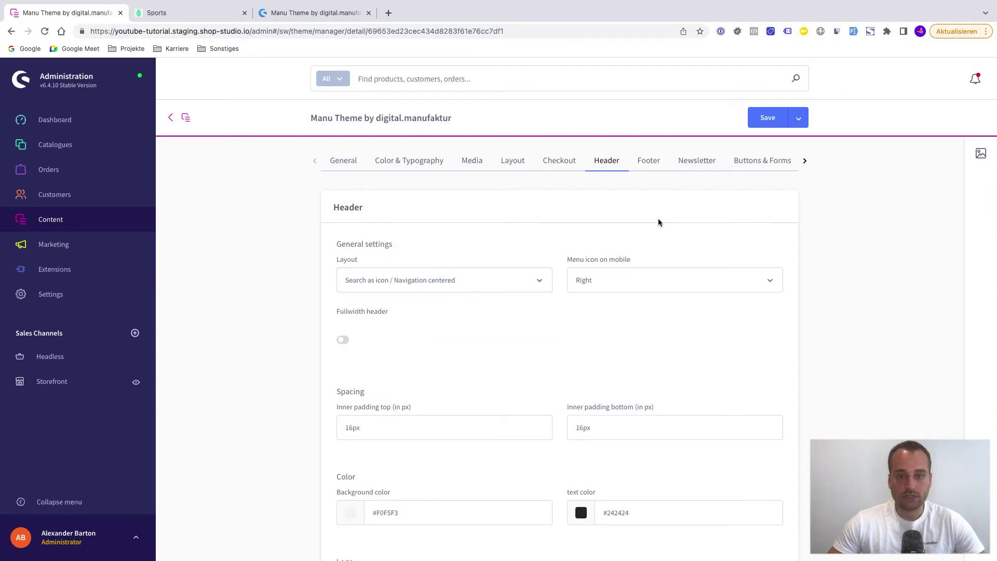
pyautogui.click(767, 118)
pyautogui.hotkey('ctrl', 'Tab')
pyautogui.hotkey('ctrl', 'r')
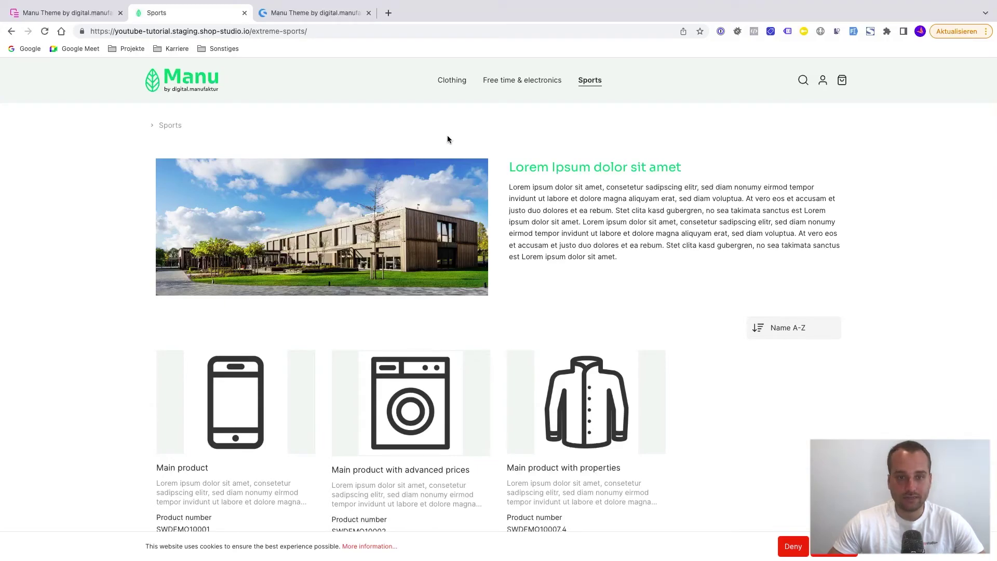
# Return to the Manu Theme editor's General tab, which lists the theme as assigned to Storefront
pyautogui.click(84, 14)
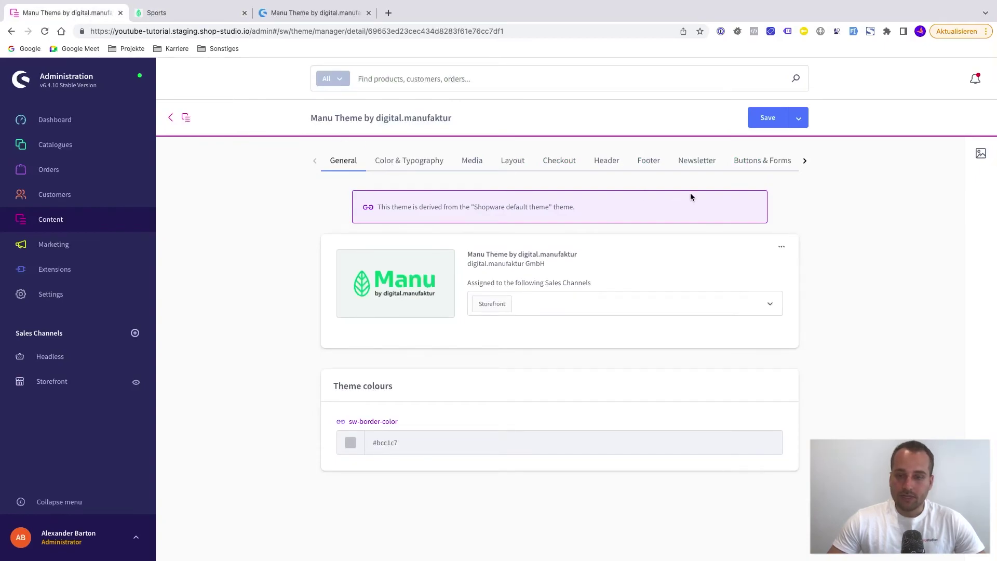